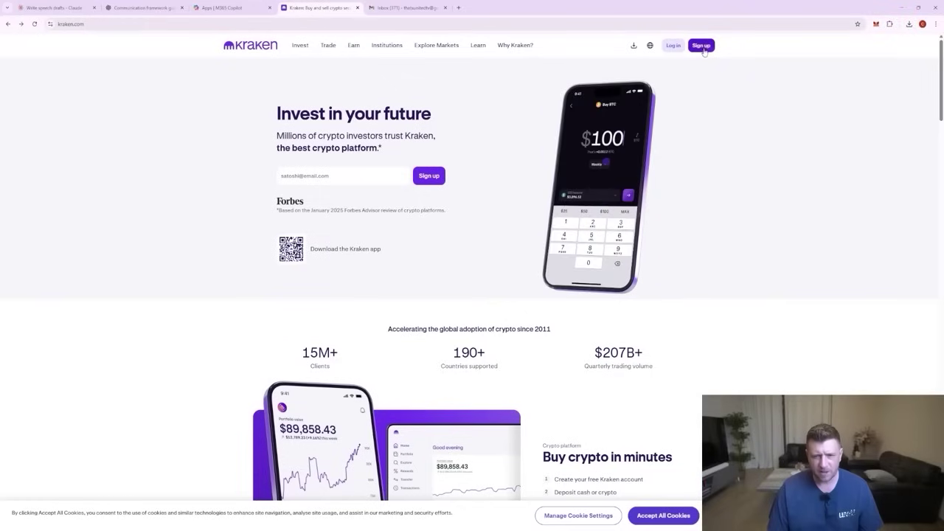
Step: Start a Kraken sign-up and enter the email address
left_click(703, 47)
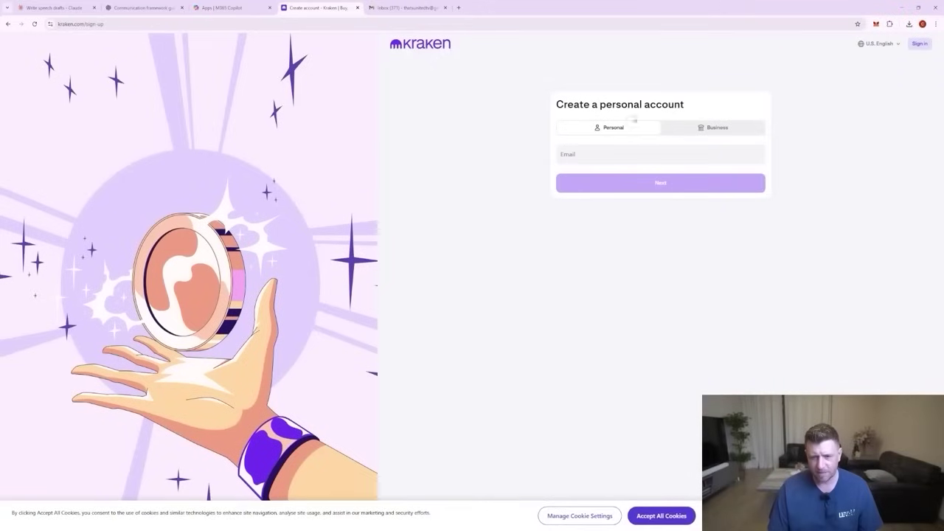
left_click(577, 155)
key("ctrl+v")
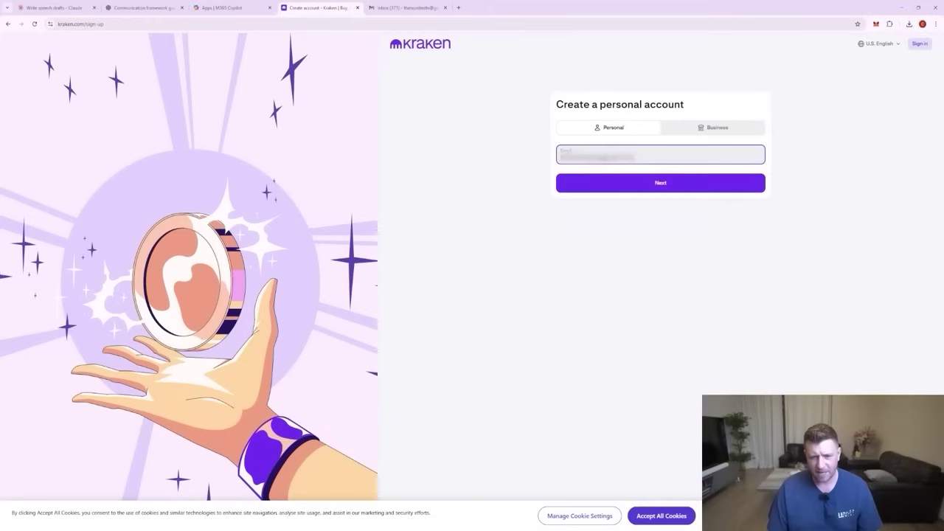
left_click(605, 186)
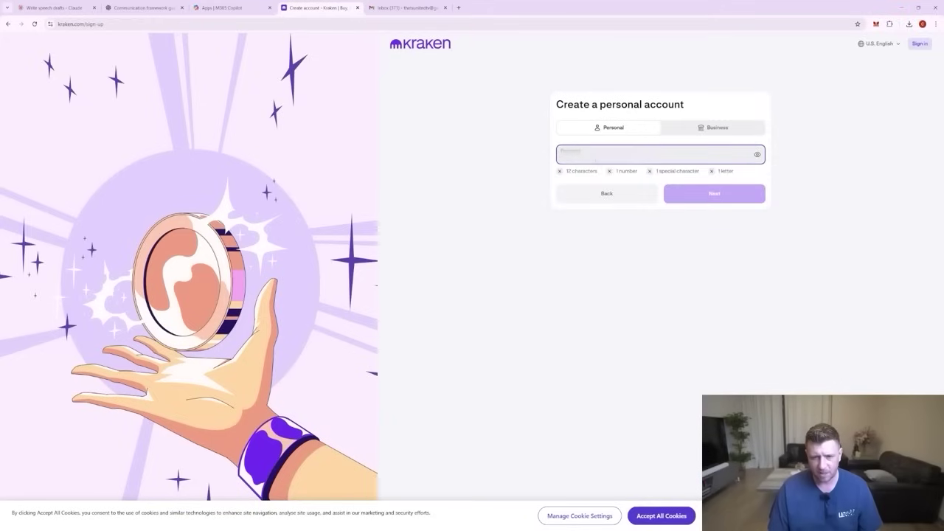
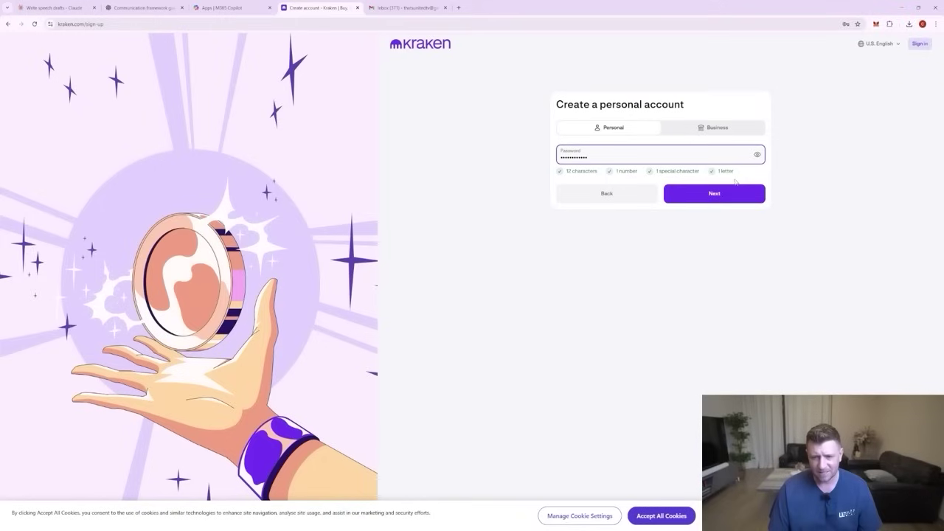
Step: Set an account password, accept the Terms of Service and Privacy Policy, and create the account
left_click(721, 195)
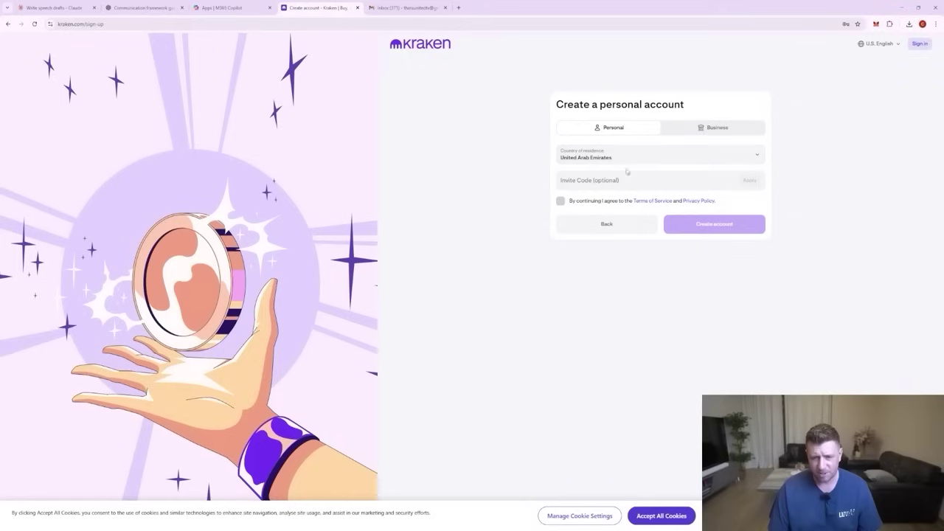
left_click(560, 200)
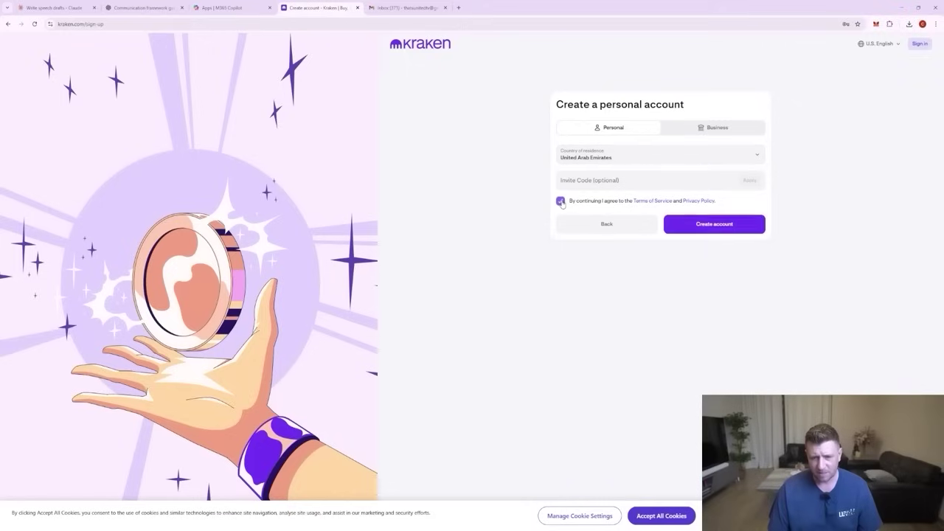
left_click(712, 226)
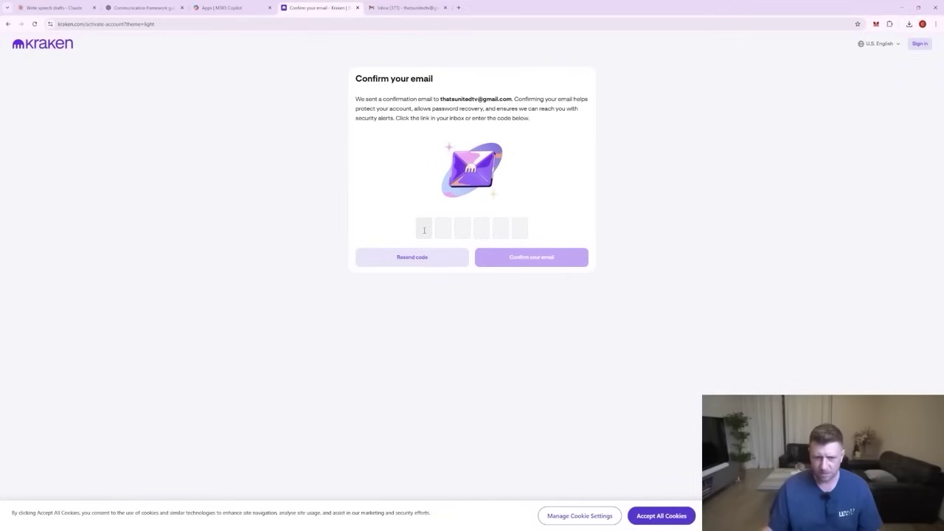
Step: Confirm the email with the emailed code and submit the Self Employed personal details
left_click(546, 263)
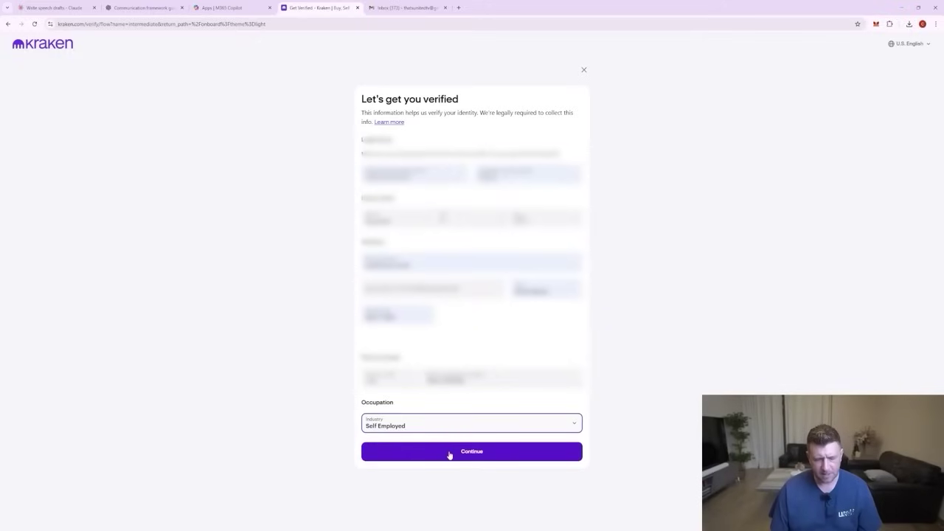
left_click(449, 453)
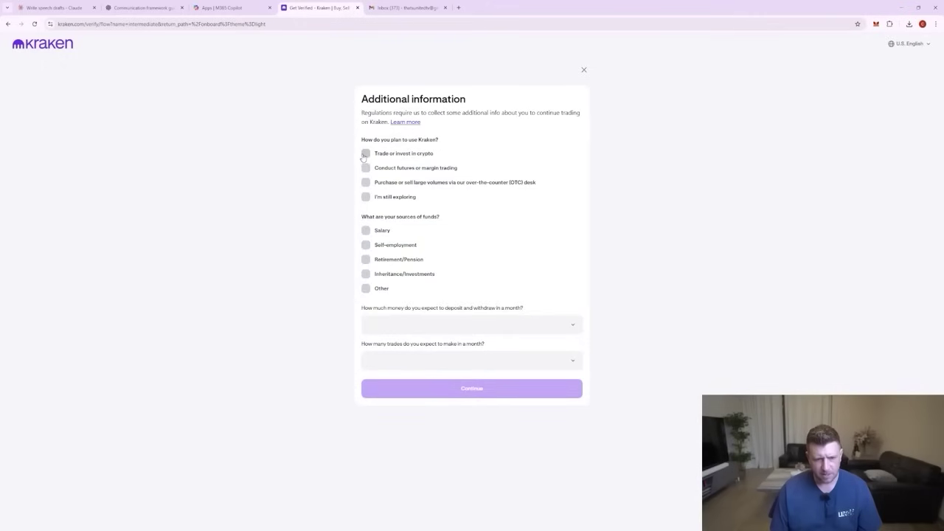
Step: Answer crypto trading, under $1,000 monthly, fewer than 10 trades, and Salary as wealth source
left_click(366, 155)
left_click(414, 326)
left_click(411, 348)
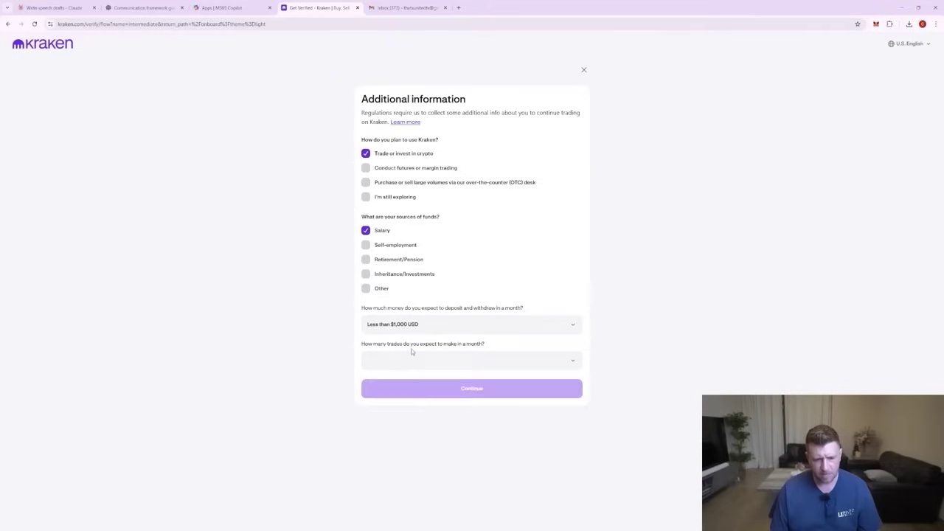
left_click(417, 363)
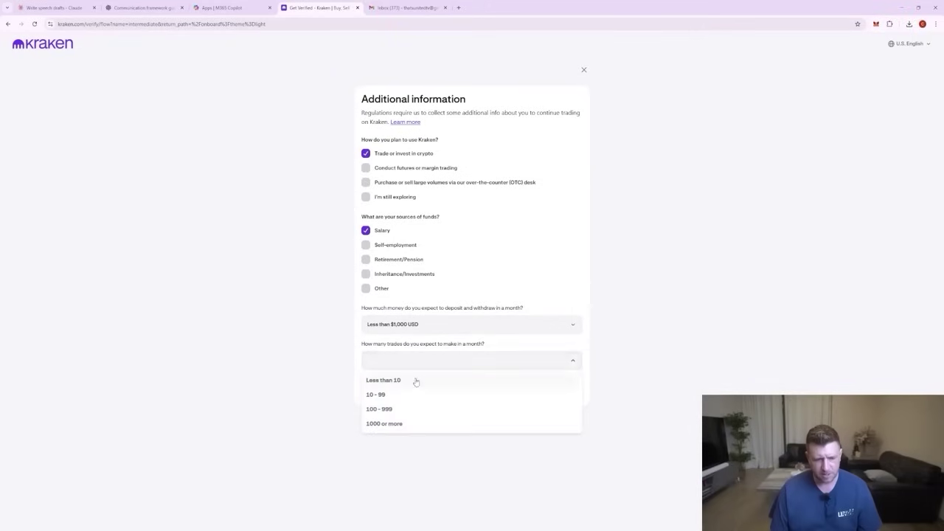
left_click(416, 381)
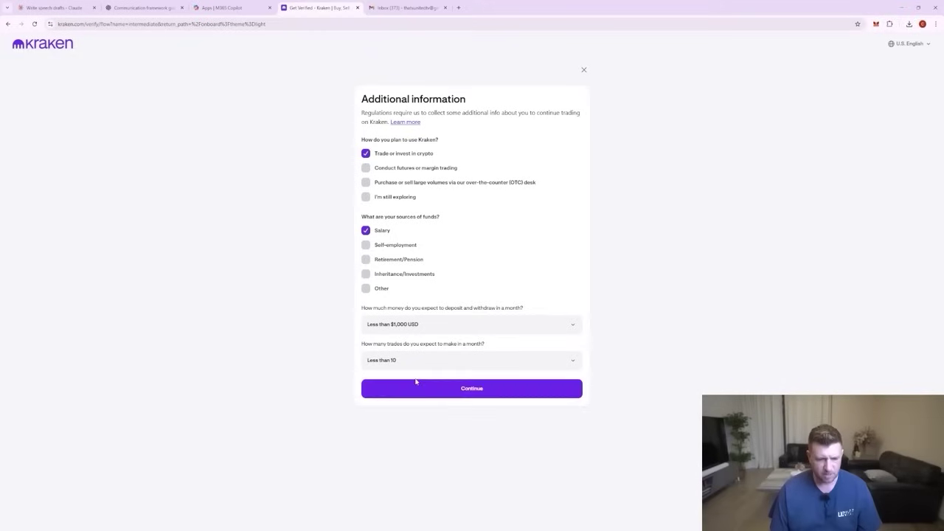
left_click(450, 388)
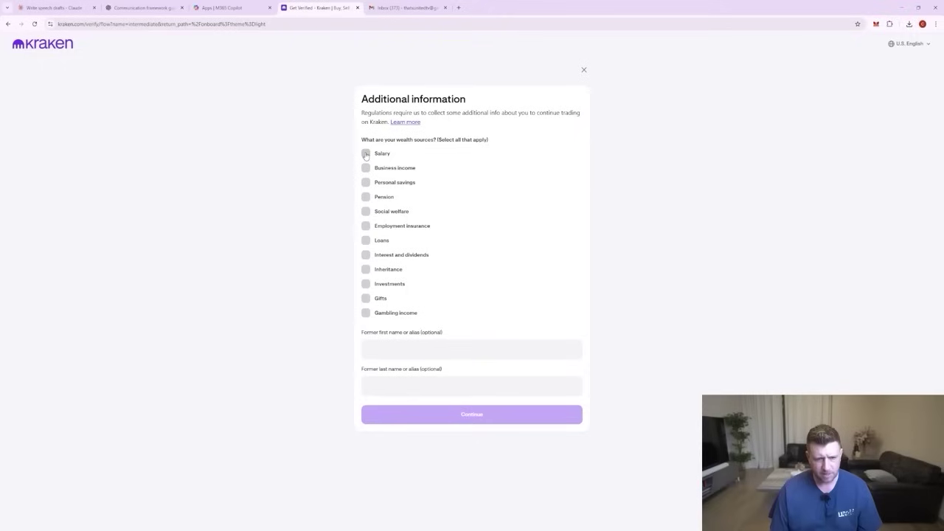
left_click(366, 153)
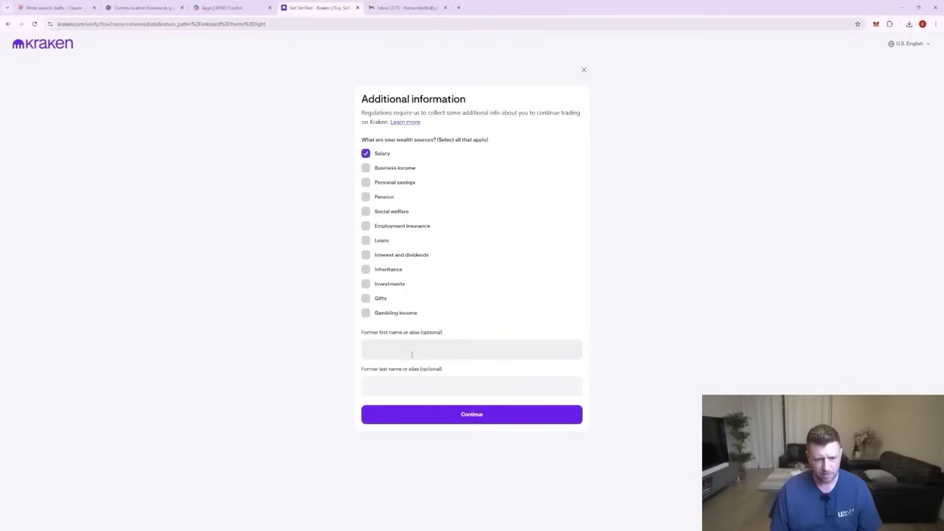
left_click(436, 416)
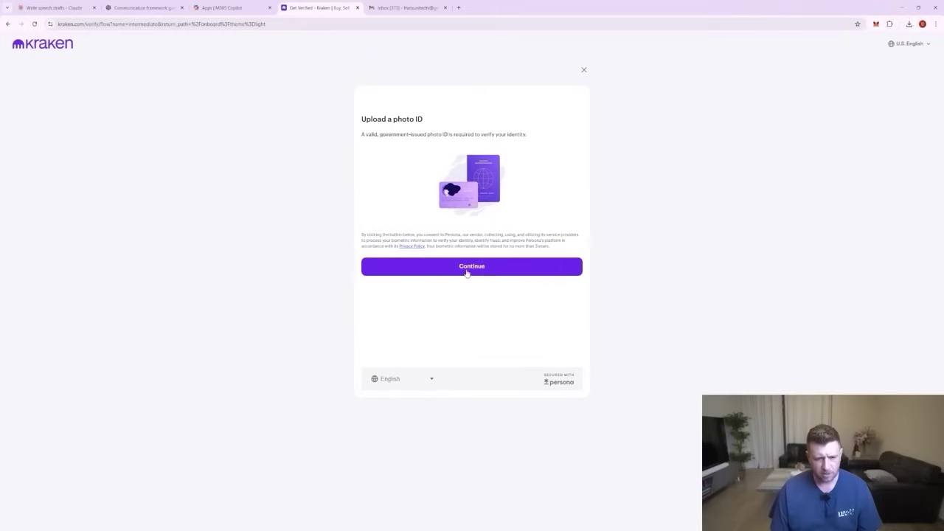
Step: Choose a United Kingdom passport as the photo ID and continue its upload on mobile
left_click(467, 269)
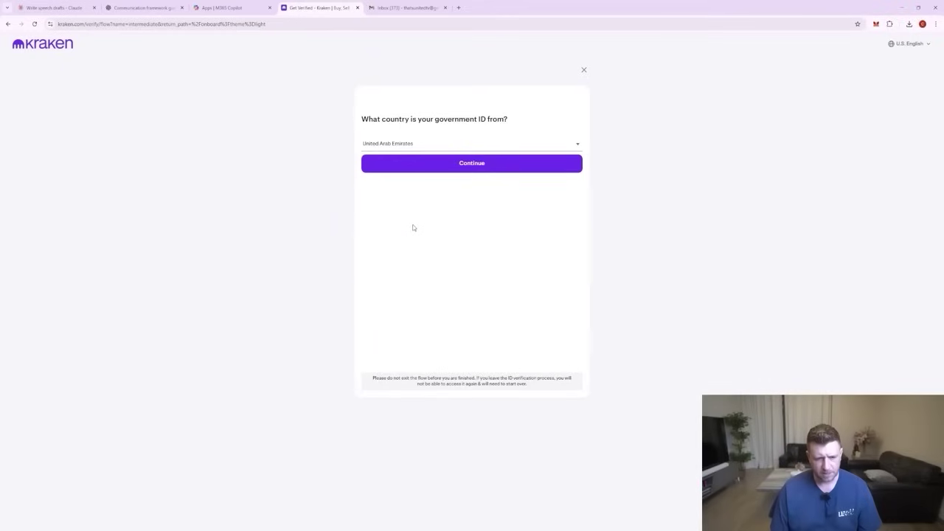
left_click(443, 163)
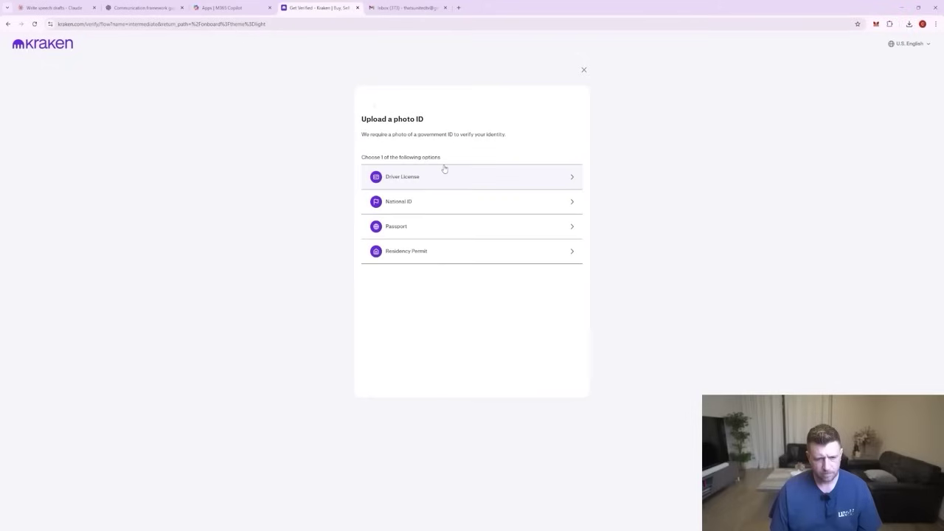
left_click(458, 227)
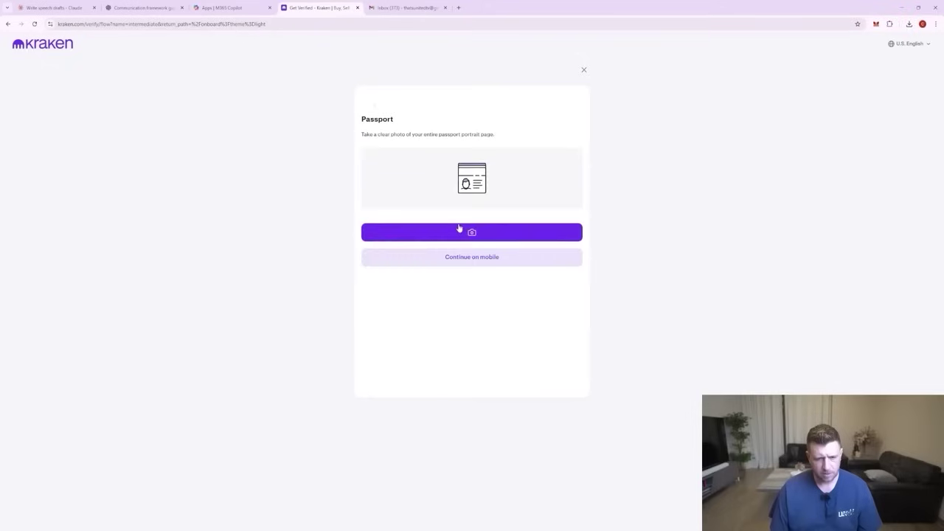
left_click(464, 258)
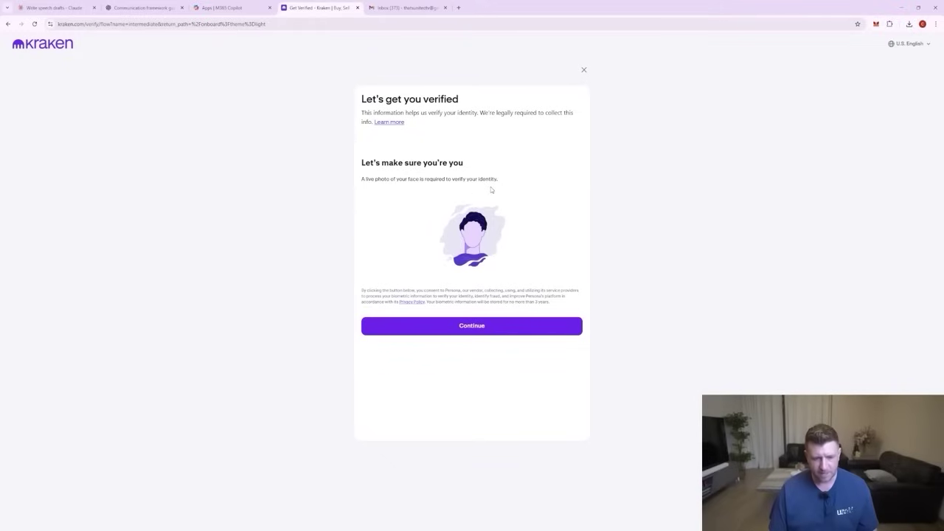
Step: Start the live face-photo check, which fails to access the camera
left_click(467, 327)
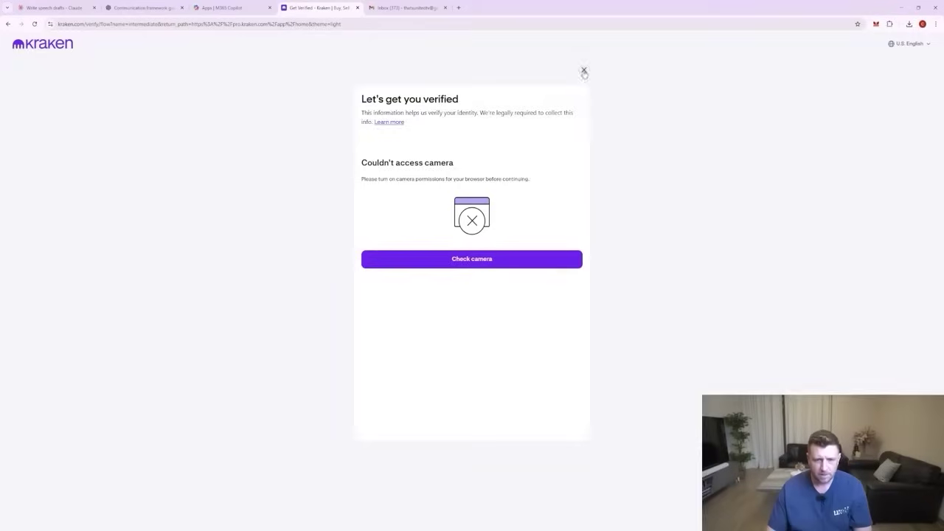
Step: Close the verification flow, choosing Exit for now
left_click(584, 69)
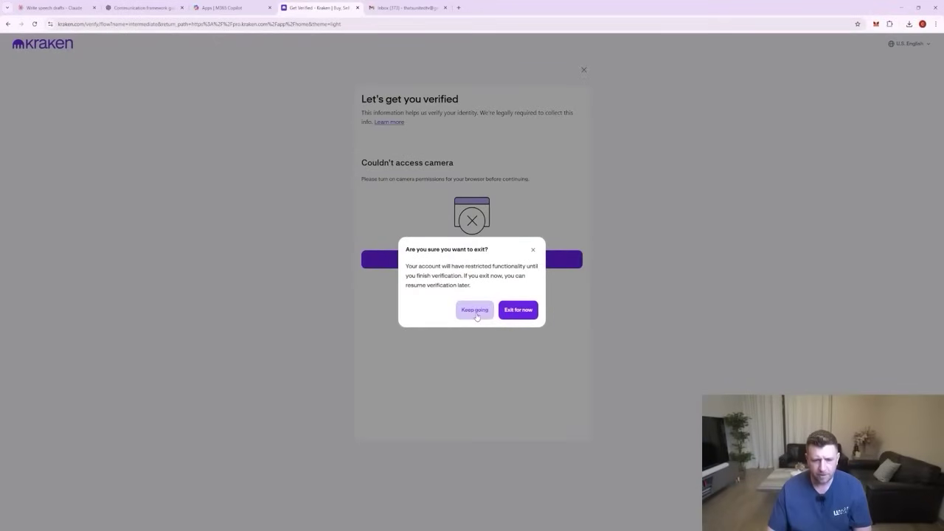
left_click(511, 312)
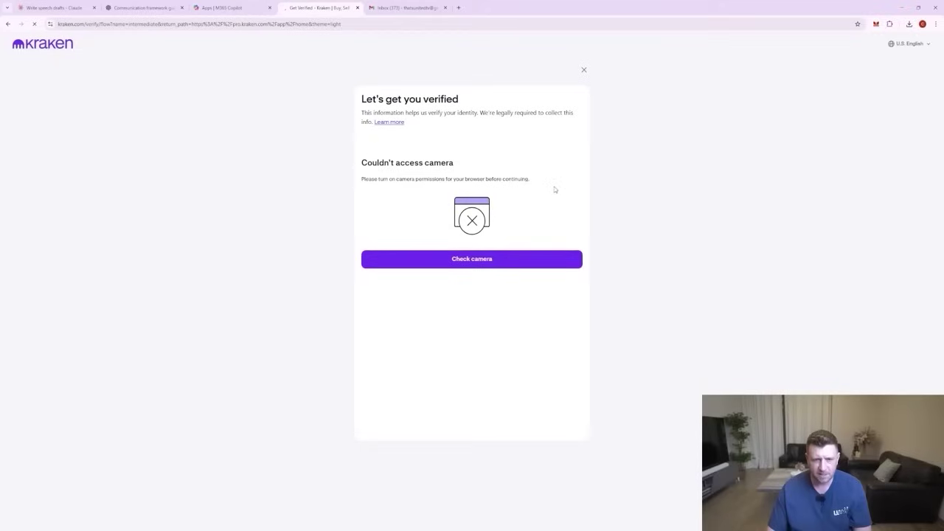